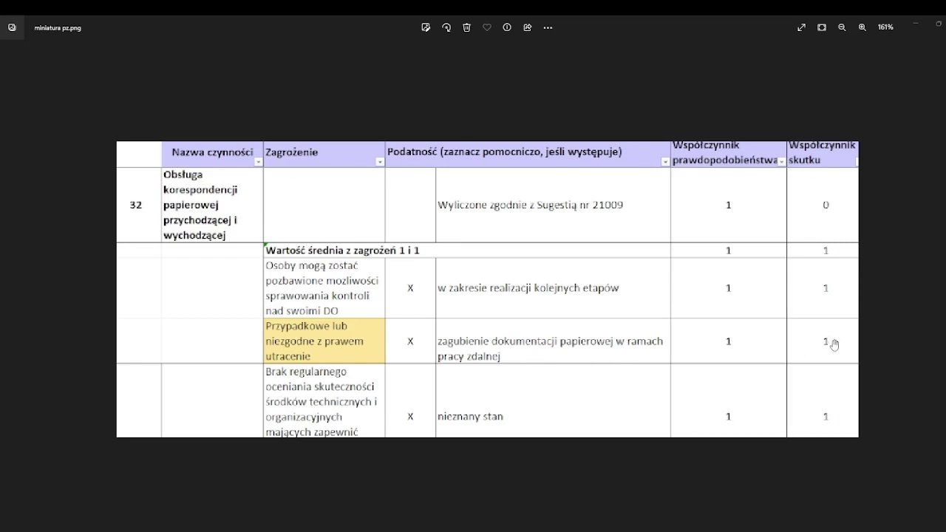
Skim the cover of the UODO guide on the risk-based approach and go to page 20 with the "Zagrożenie" definition
{"action": "key", "text": "Right"}
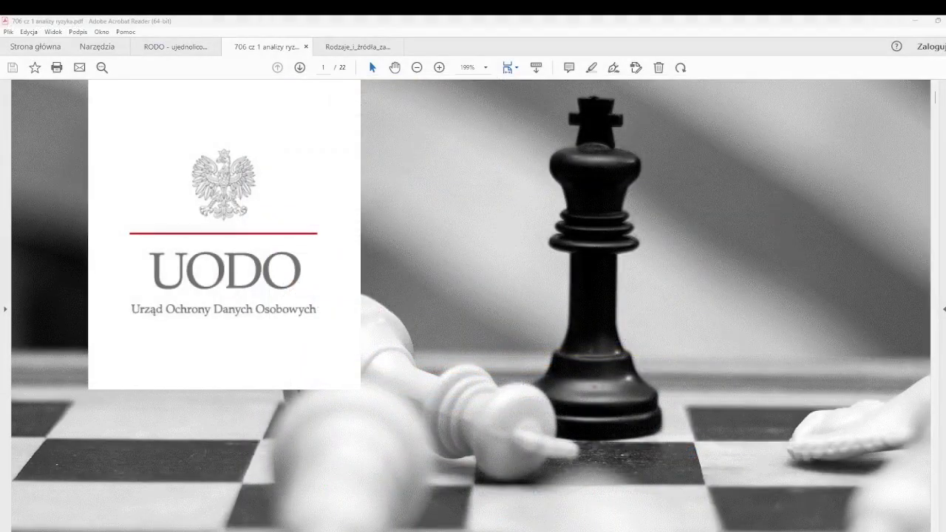
{"action": "scroll", "coordinate": [794, 328], "scroll_direction": "down", "scroll_amount": 5}
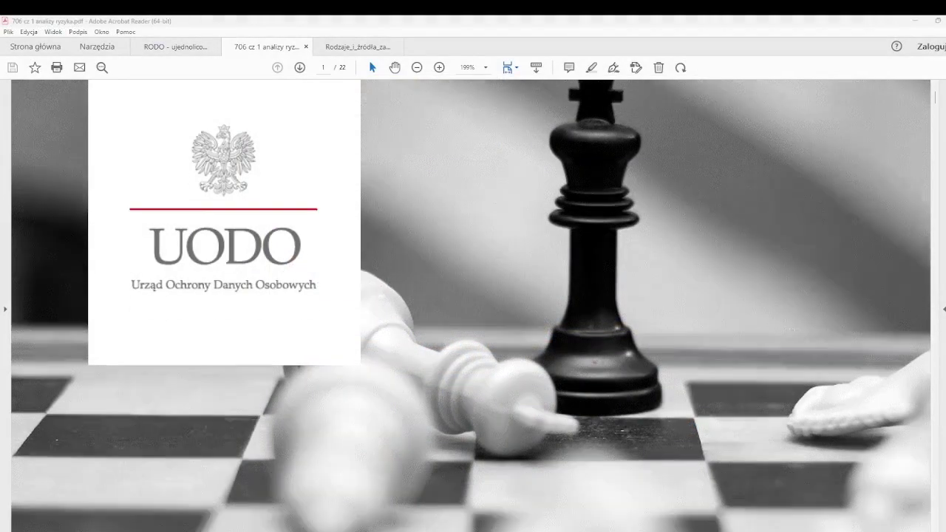
{"action": "scroll", "coordinate": [793, 328], "scroll_direction": "down", "scroll_amount": 1}
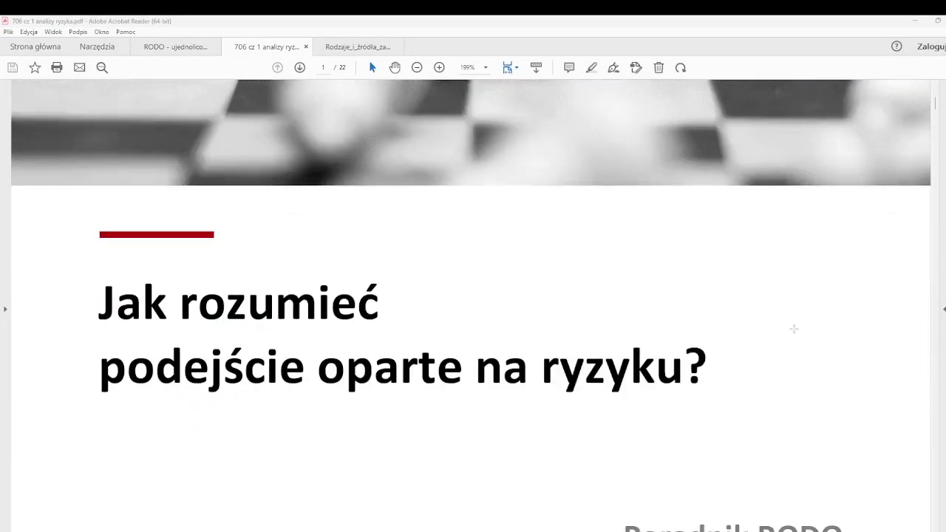
{"action": "scroll", "coordinate": [793, 328], "scroll_direction": "down", "scroll_amount": 8}
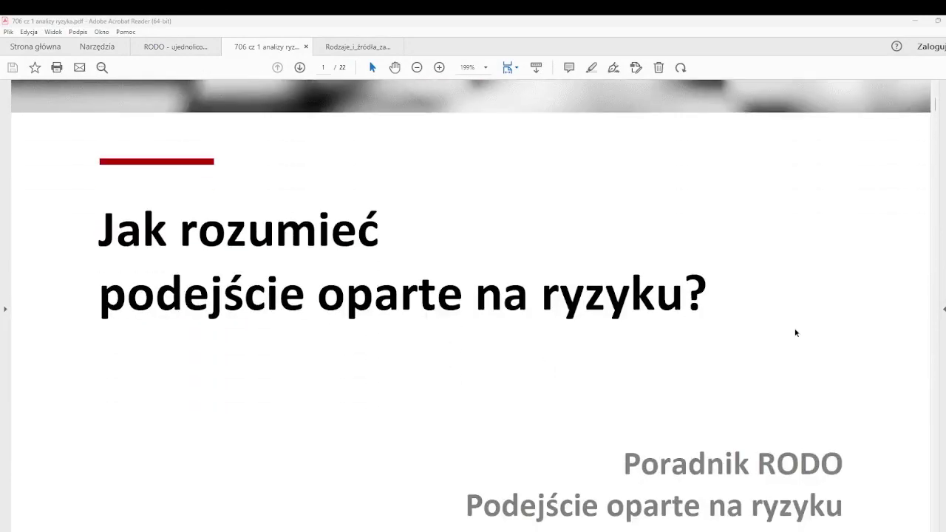
{"action": "scroll", "coordinate": [793, 329], "scroll_direction": "down", "scroll_amount": 2}
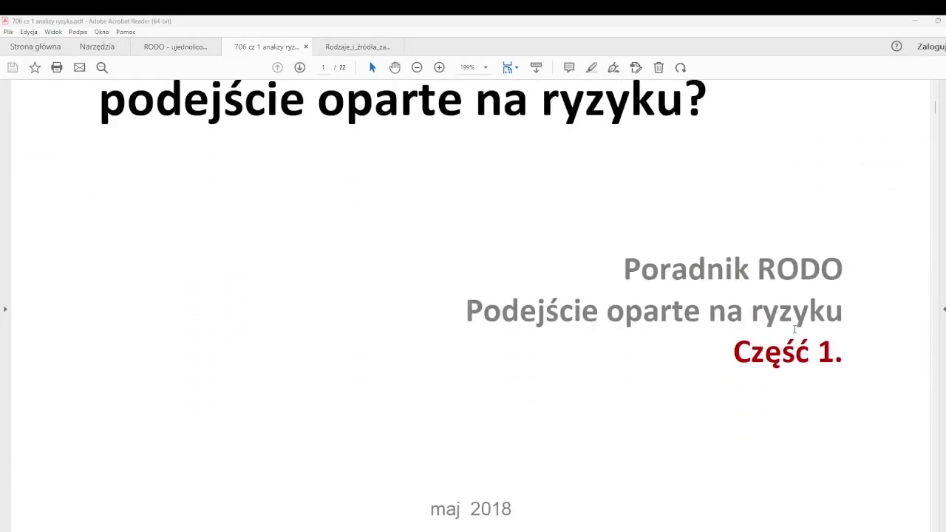
{"action": "left_click", "coordinate": [325, 67]}
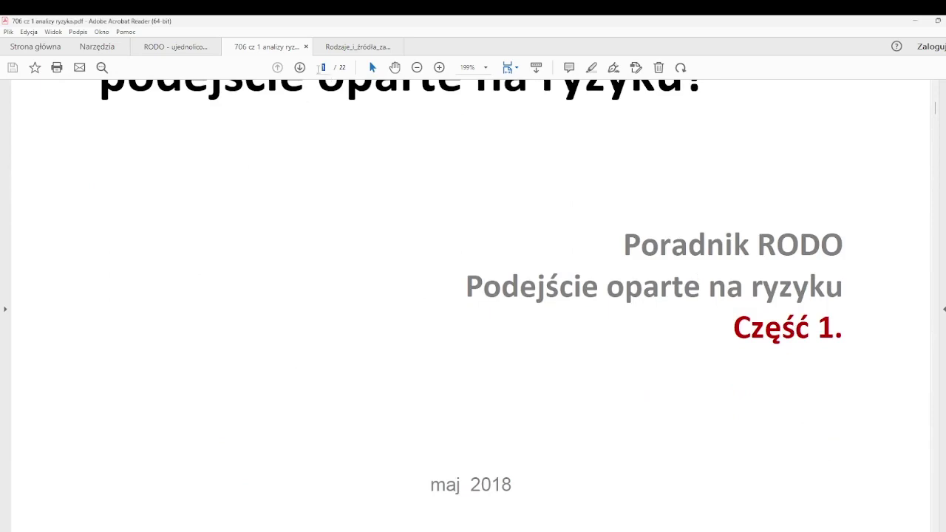
{"action": "type", "text": "20"}
{"action": "key", "text": "Return"}
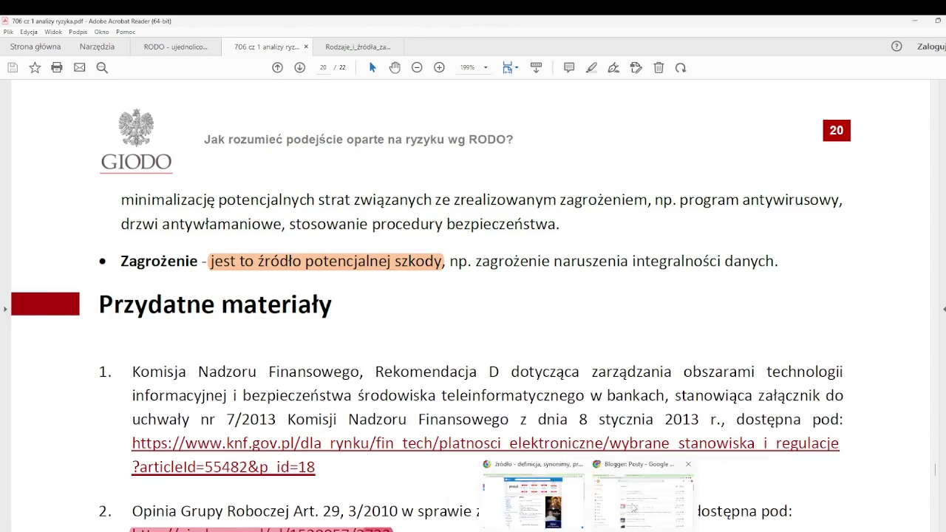
Switch to the browser and read the PWN dictionary entry for "źródło" and the Wikipedia article "Zagrożenie"
{"action": "mouse_move", "coordinate": [599, 493]}
{"action": "left_click", "coordinate": [561, 488]}
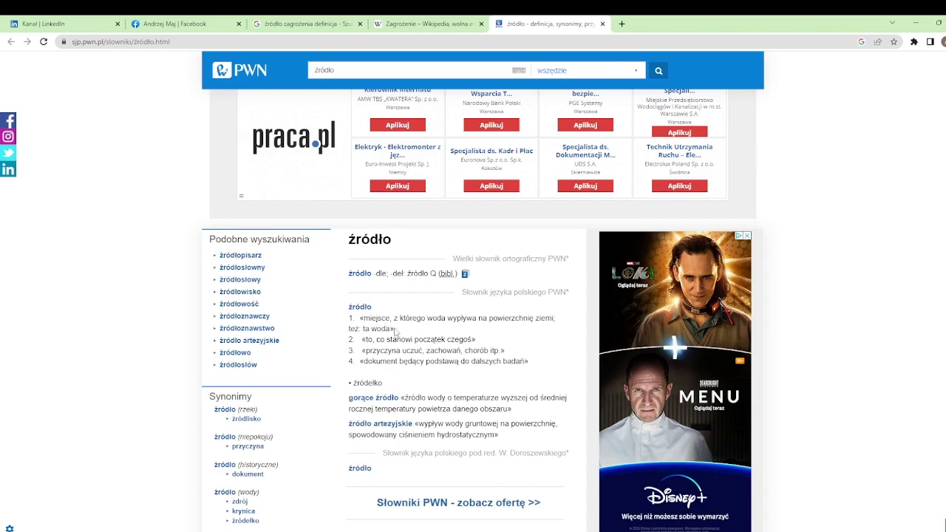
{"action": "left_click", "coordinate": [457, 23]}
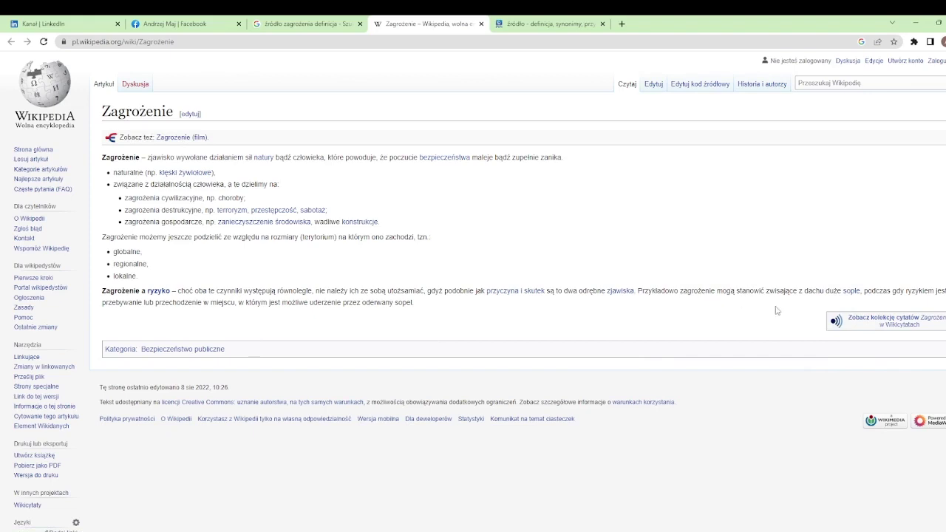
{"action": "mouse_move", "coordinate": [855, 294]}
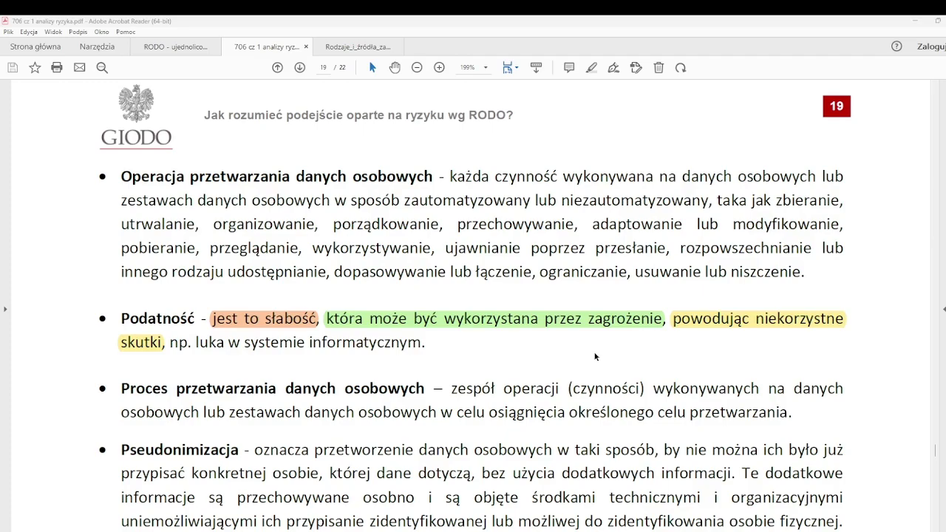
Switch to the Excel risk matrix and change the font colour of the hidden threat sources and vulnerabilities in C234:E237 to black
{"action": "left_click", "coordinate": [620, 495]}
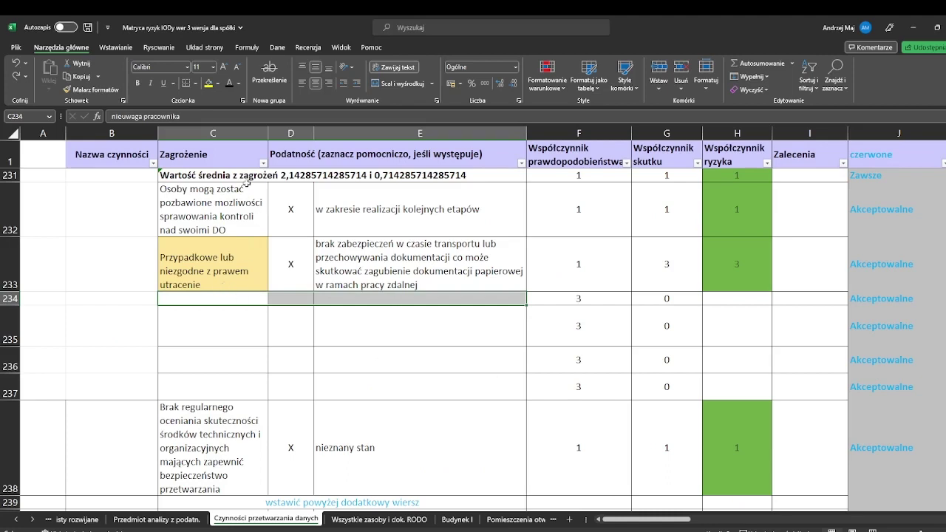
{"action": "left_click", "coordinate": [238, 86]}
{"action": "left_click", "coordinate": [260, 112]}
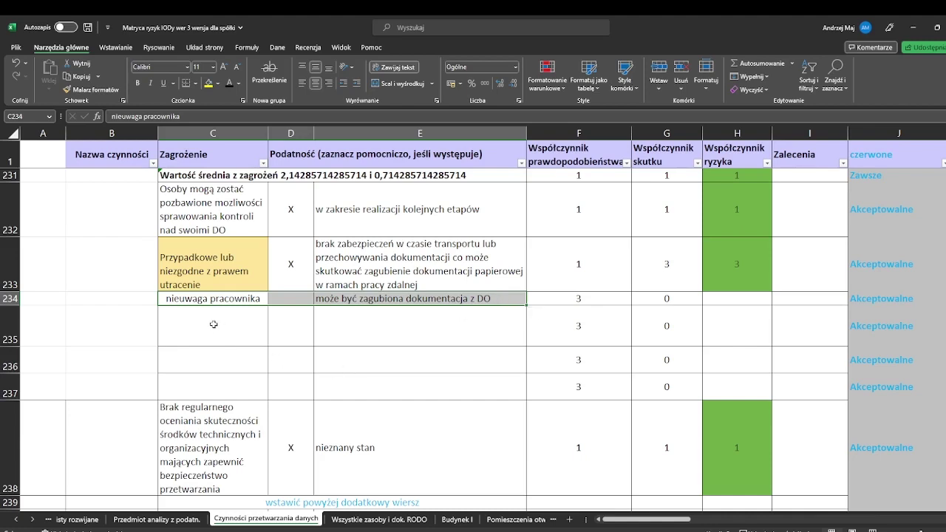
{"action": "left_click_drag", "start_coordinate": [216, 326], "coordinate": [393, 385]}
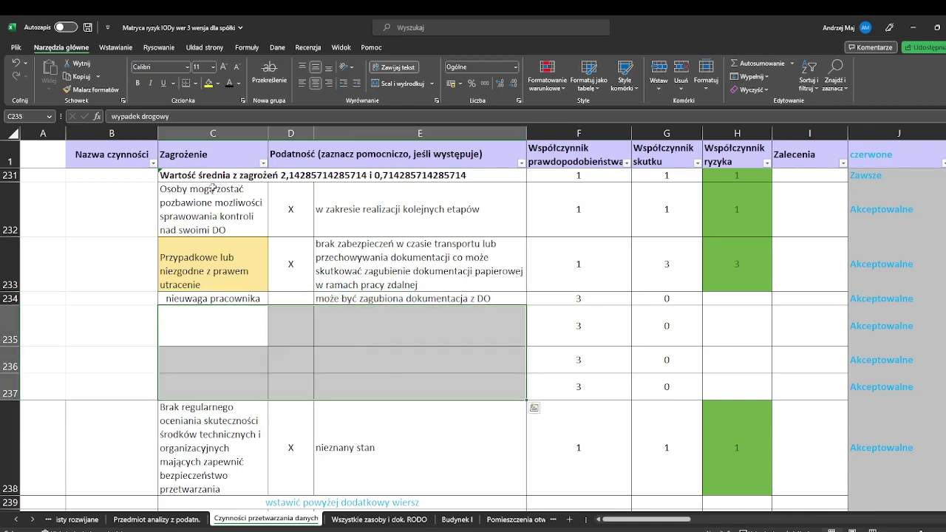
{"action": "type", "text": "wypadek drogowy\t\tbrak zabezpieczenia dokumentów uniemożliwia identyfikację administratora któremu należy zwrócić dokumenty kradzież\t\tw zatłoczonym autobusie można ukraść przewożone dokumenty podmiana dokumentu\t\tźle zabezpieczona przesyłka umożliwia podmianę dokumentów"}
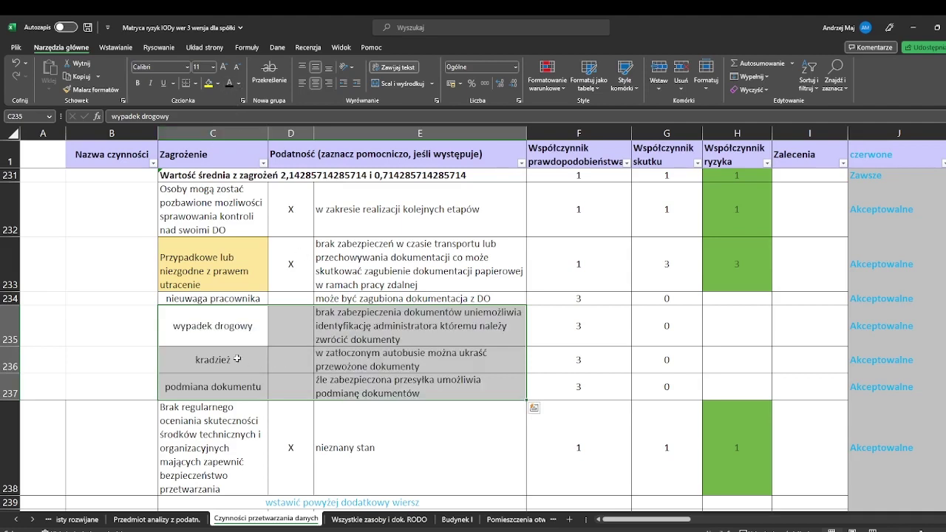
{"action": "left_click", "coordinate": [231, 332]}
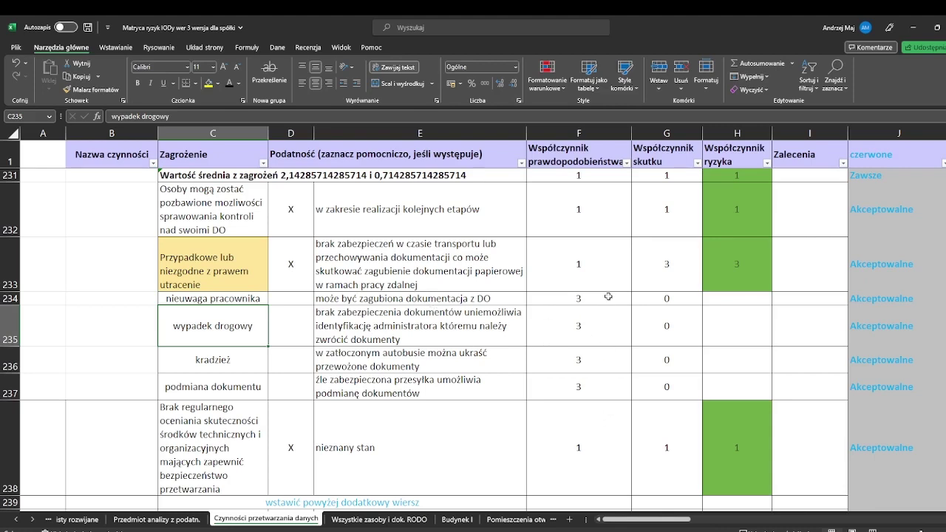
Set the impact factor (Współczynnik skutku) to 3 for all four threat sources in G234:G237
{"action": "left_click", "coordinate": [665, 299]}
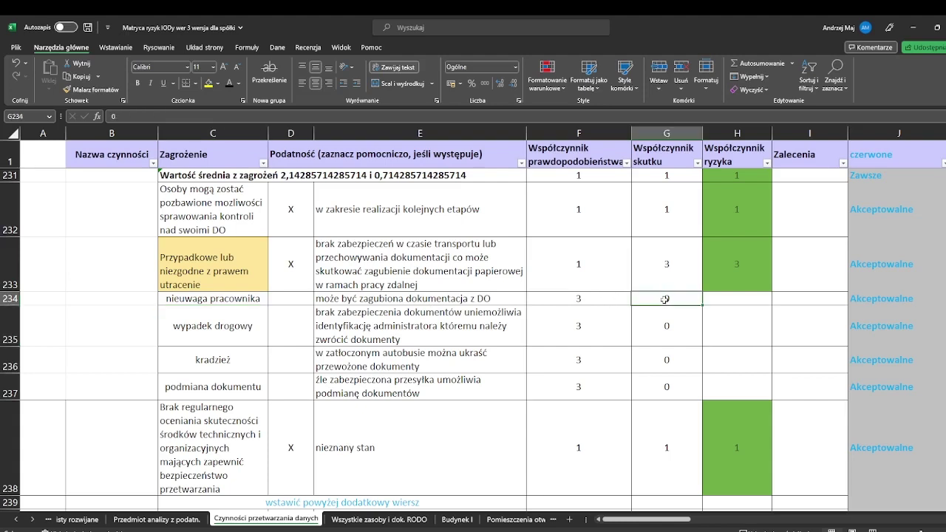
{"action": "type", "text": "3"}
{"action": "key", "text": "Return"}
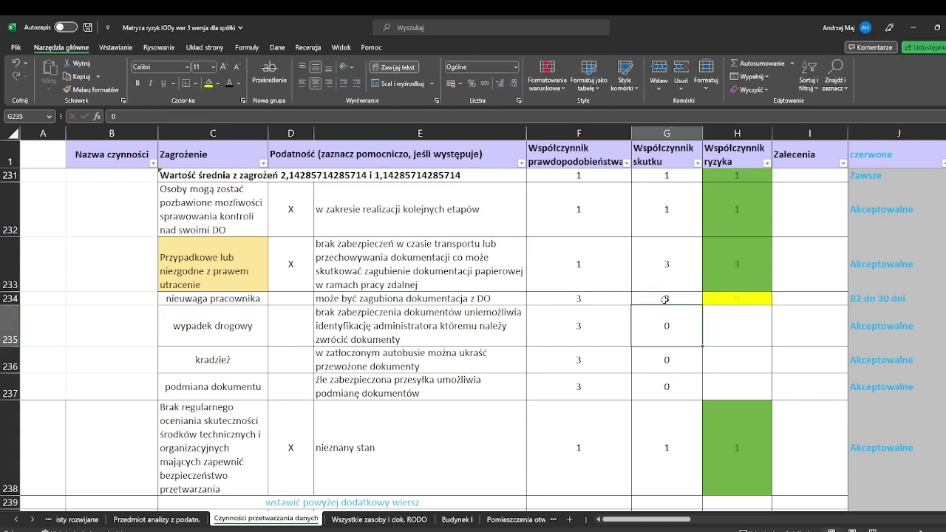
{"action": "type", "text": "3"}
{"action": "key", "text": "Return"}
{"action": "type", "text": "3"}
{"action": "key", "text": "Return"}
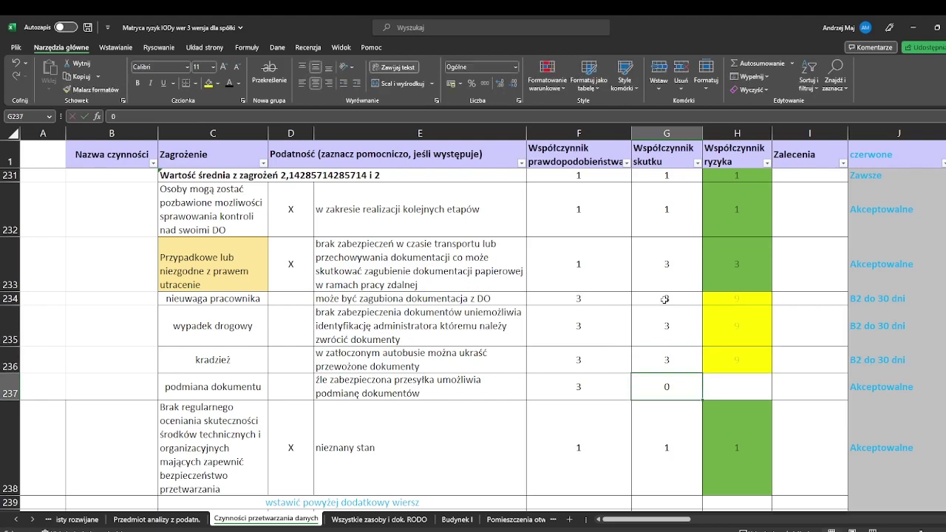
{"action": "type", "text": "3"}
{"action": "key", "text": "Return"}
{"action": "key", "text": "Up"}
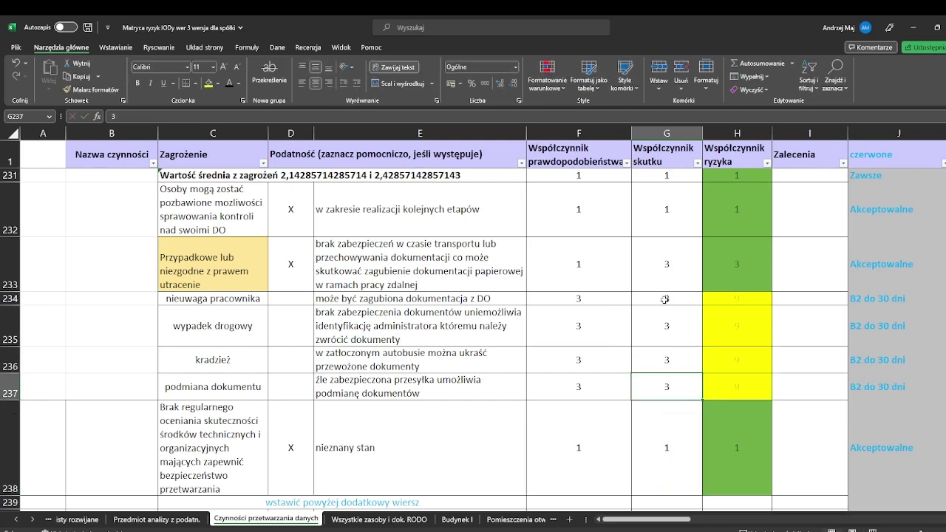
{"action": "key", "text": "Up"}
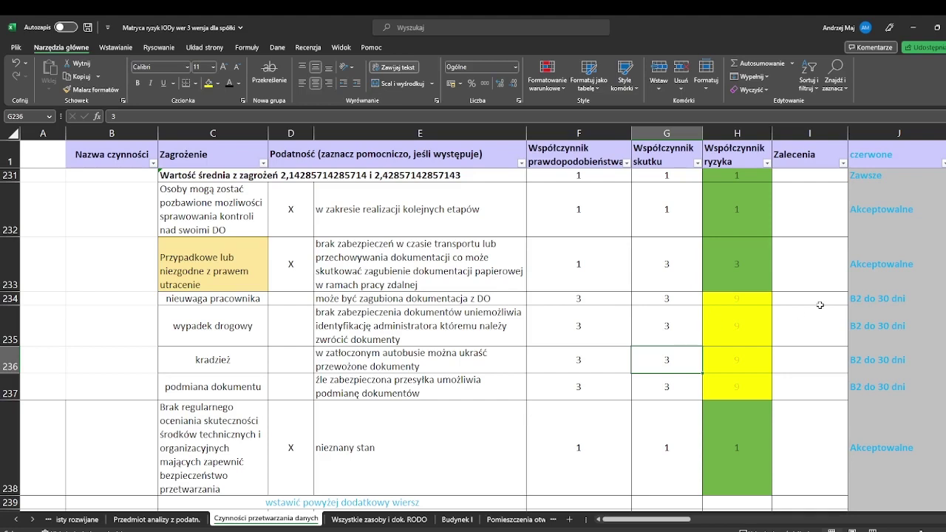
{"action": "left_click_drag", "start_coordinate": [815, 303], "coordinate": [809, 388]}
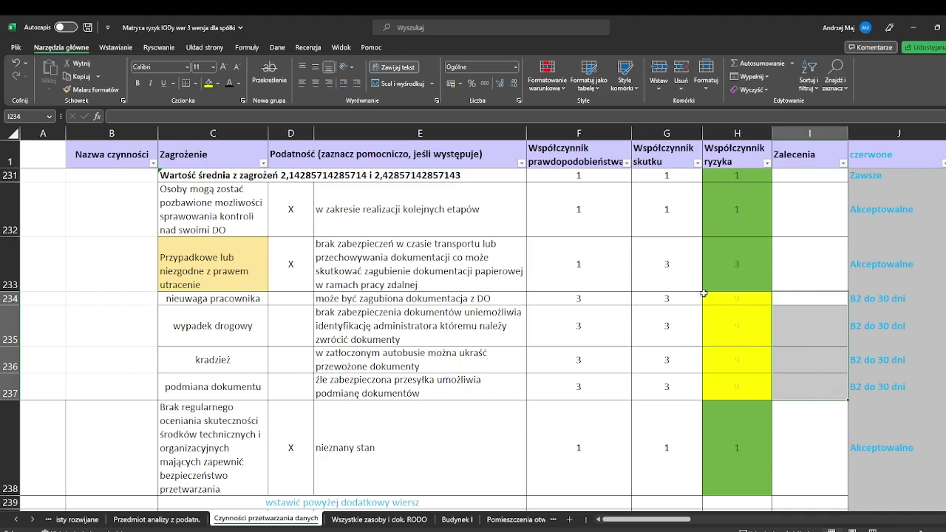
{"action": "left_click", "coordinate": [800, 296]}
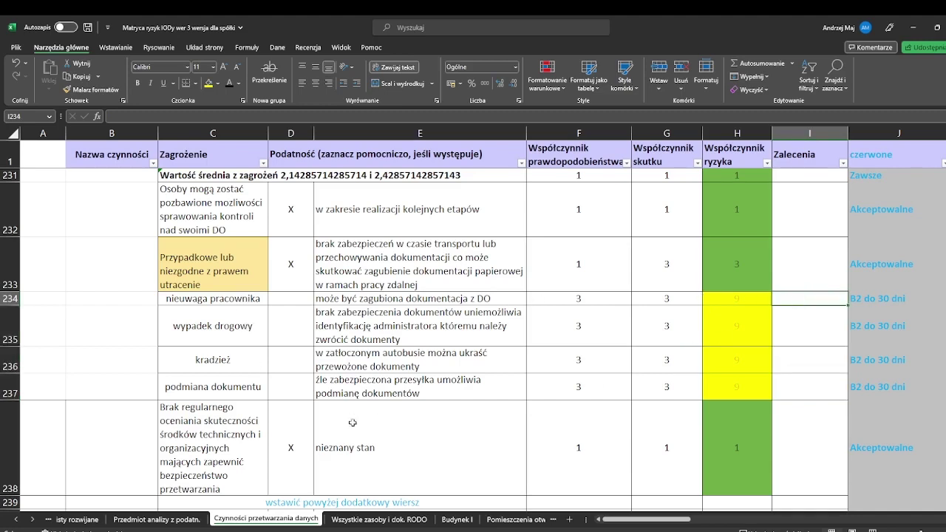
{"action": "left_click", "coordinate": [806, 334]}
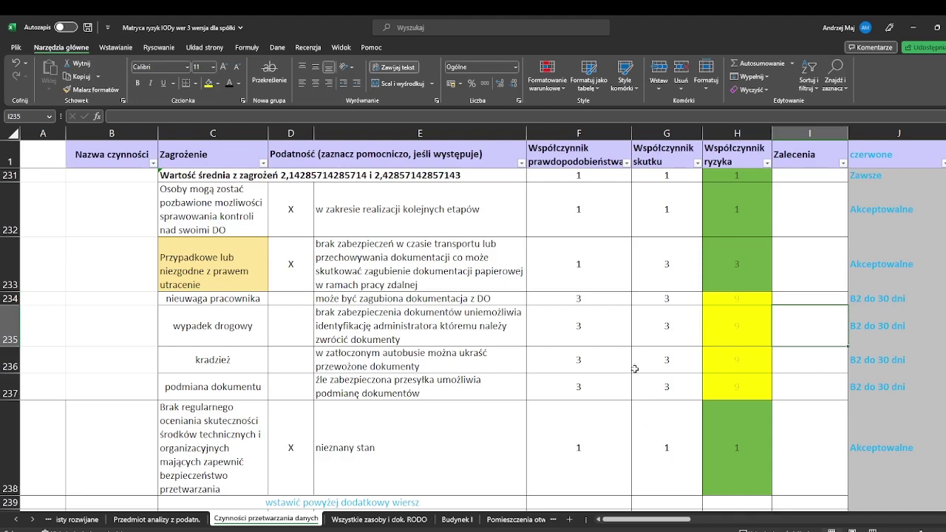
{"action": "left_click", "coordinate": [797, 357]}
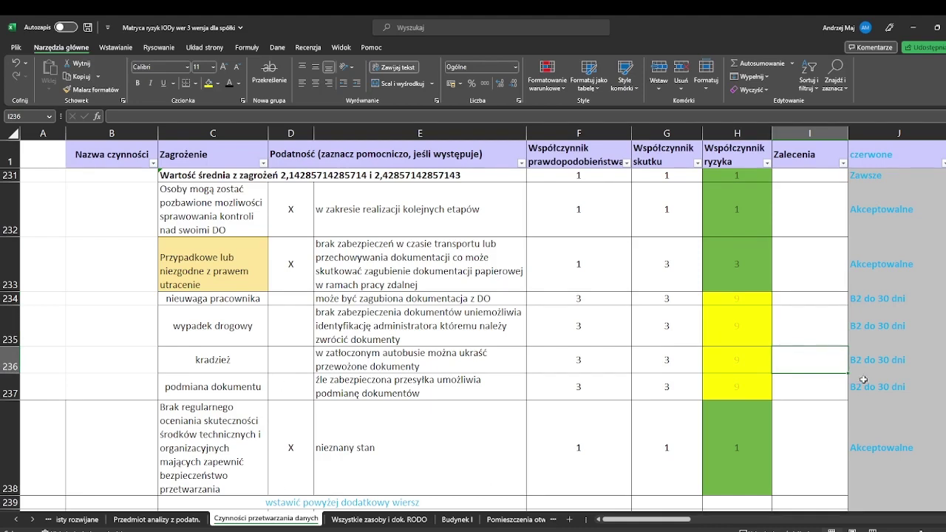
{"action": "left_click", "coordinate": [817, 393]}
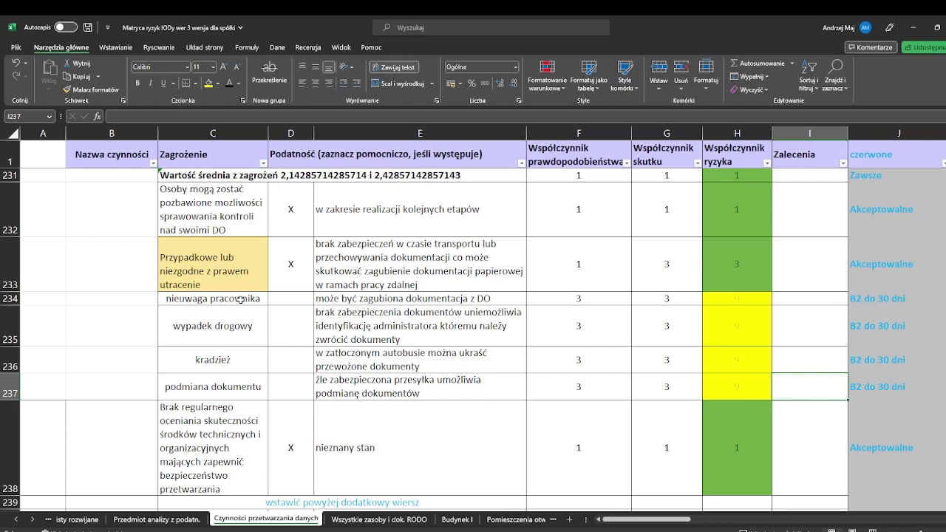
Fill "nieuwaga pracownika" and "wypadek drogowy" with blue-grey, and "kradzież" and "podmiana dokumentu" with light orange
{"action": "left_click_drag", "start_coordinate": [243, 300], "coordinate": [240, 325]}
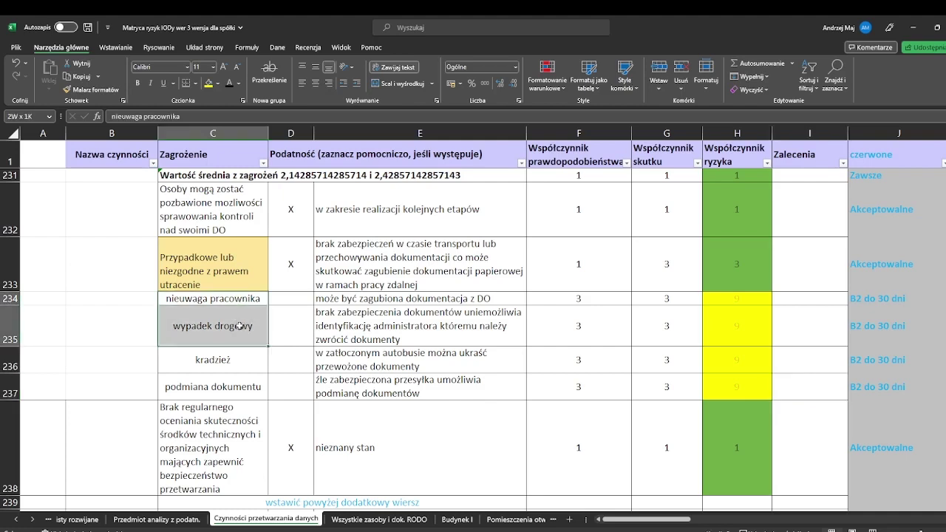
{"action": "left_click", "coordinate": [217, 82]}
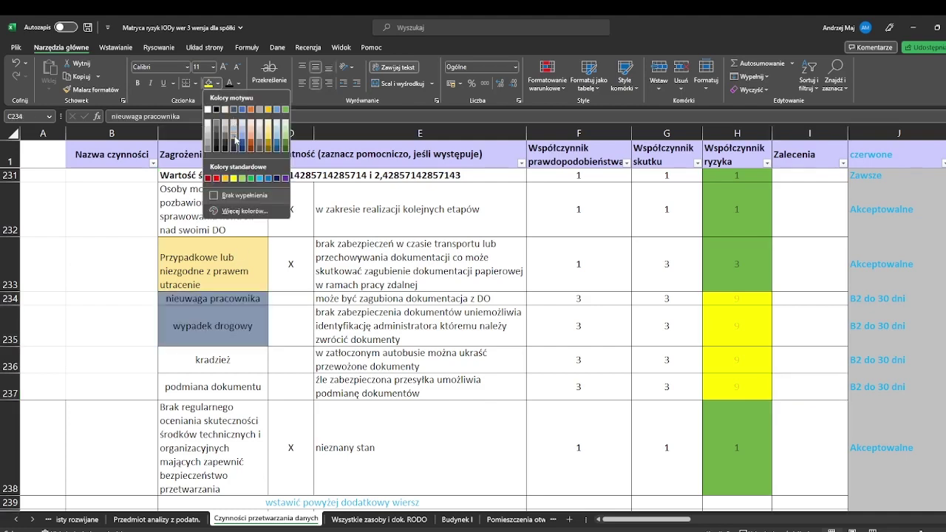
{"action": "left_click", "coordinate": [235, 138]}
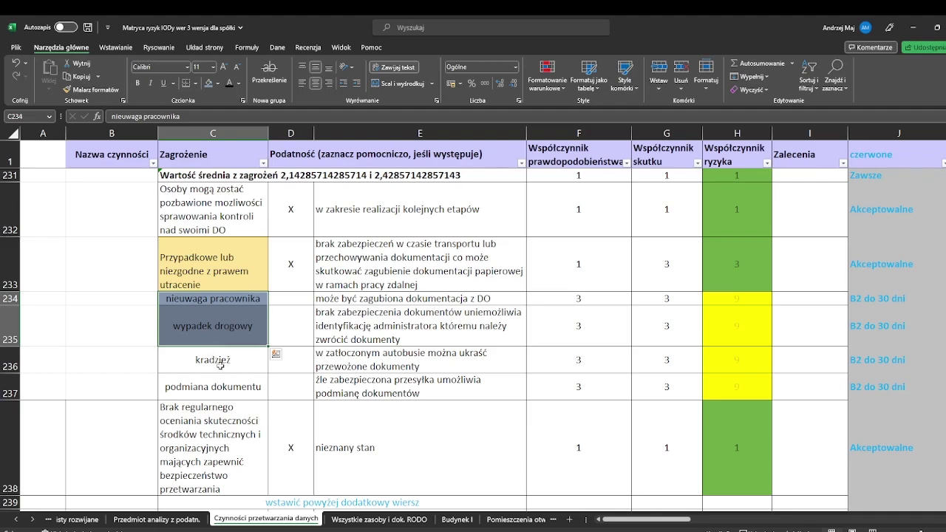
{"action": "left_click_drag", "start_coordinate": [219, 365], "coordinate": [219, 381]}
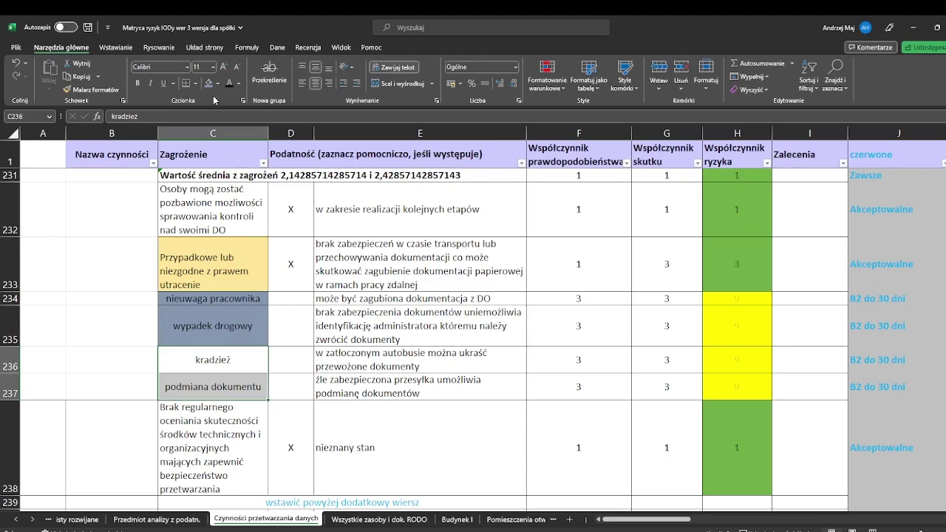
{"action": "left_click", "coordinate": [220, 84]}
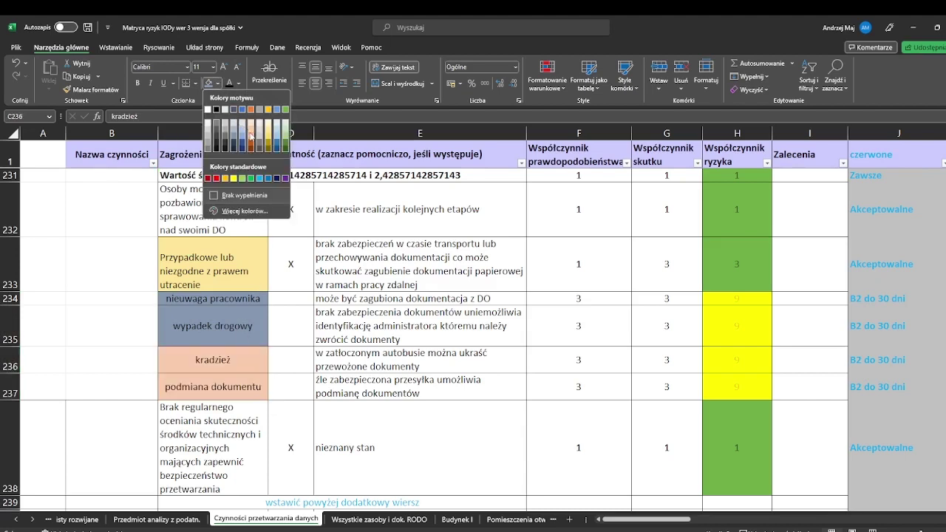
{"action": "left_click", "coordinate": [251, 128]}
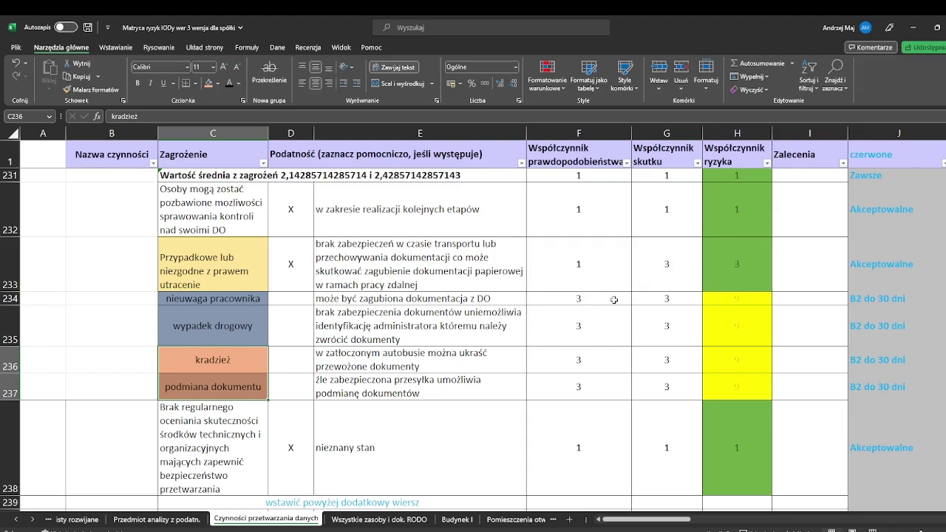
Set the probability factor (Współczynnik prawdopodobieństwa) of the threat "Przypadkowe lub niezgodne z prawem utracenie" to 3
{"action": "left_click", "coordinate": [577, 269]}
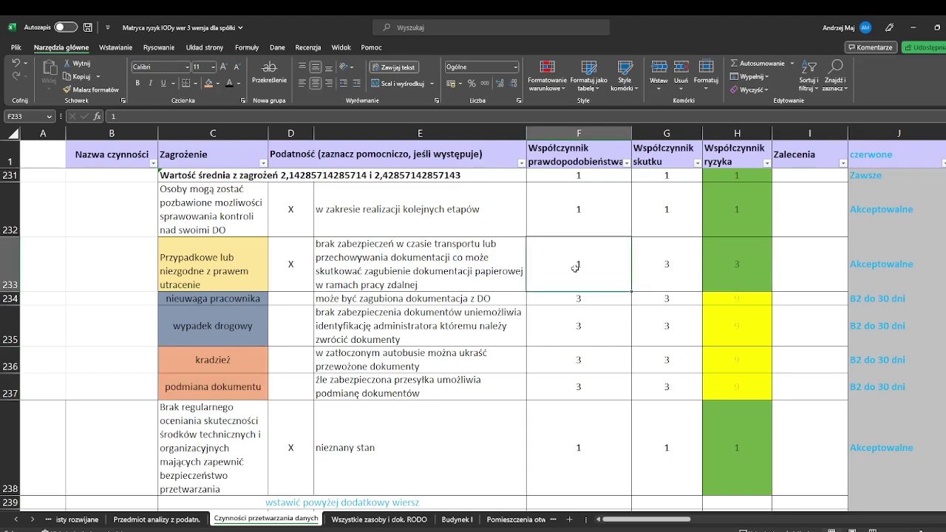
{"action": "type", "text": "3"}
{"action": "key", "text": "Tab"}
{"action": "key", "text": "Tab"}
{"action": "key", "text": "Tab"}
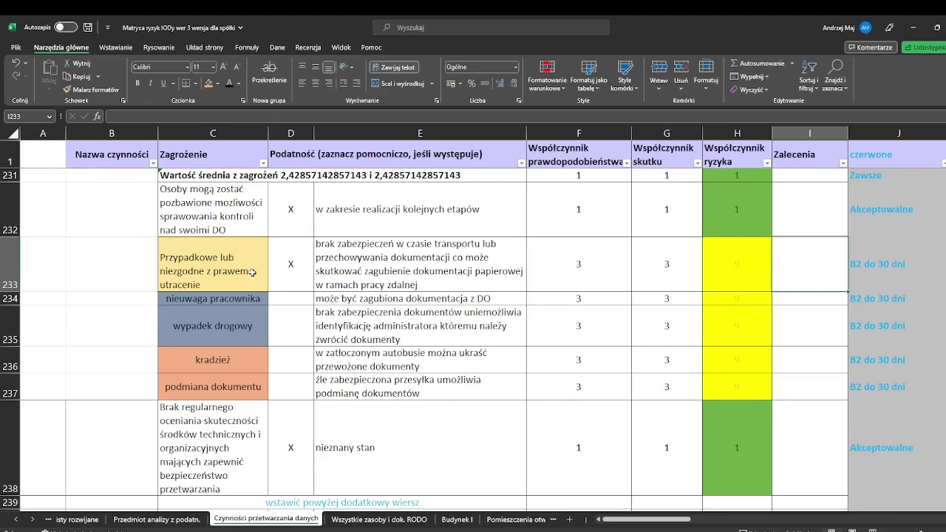
Switch to the guide 706 cz 1 analizy ryzyka.pdf in Acrobat Reader and read the "Podatność" definition
{"action": "left_click", "coordinate": [610, 529]}
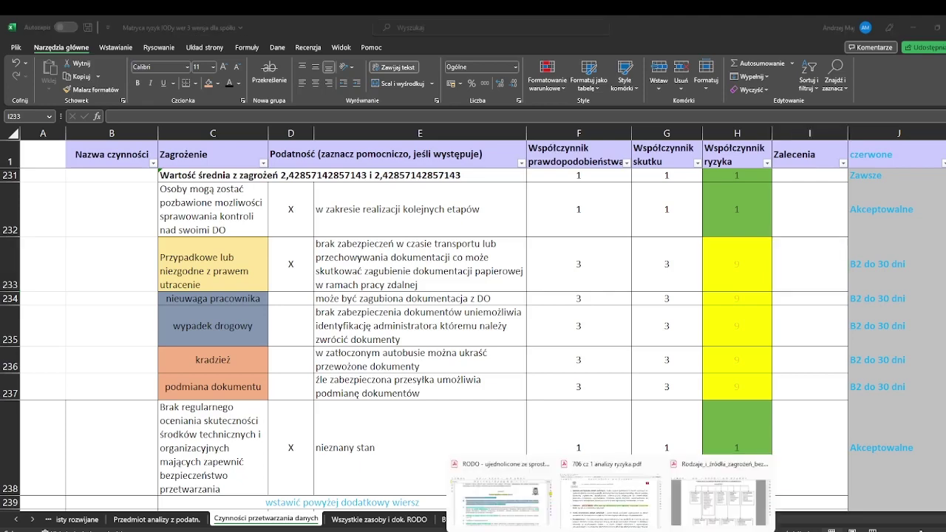
{"action": "left_click", "coordinate": [606, 502]}
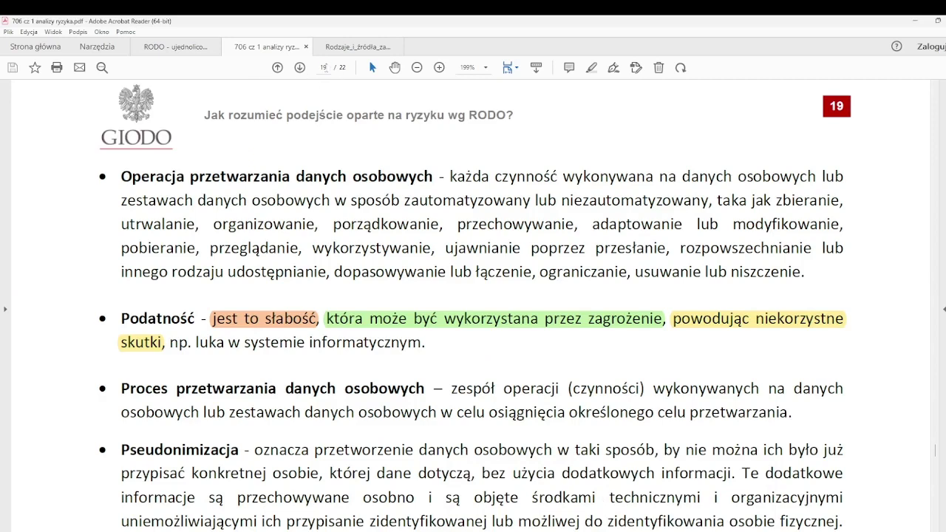
Go to page 11 of the guide and read the notes on choosing a risk management methodology
{"action": "left_click", "coordinate": [324, 67]}
{"action": "type", "text": "11"}
{"action": "key", "text": "Return"}
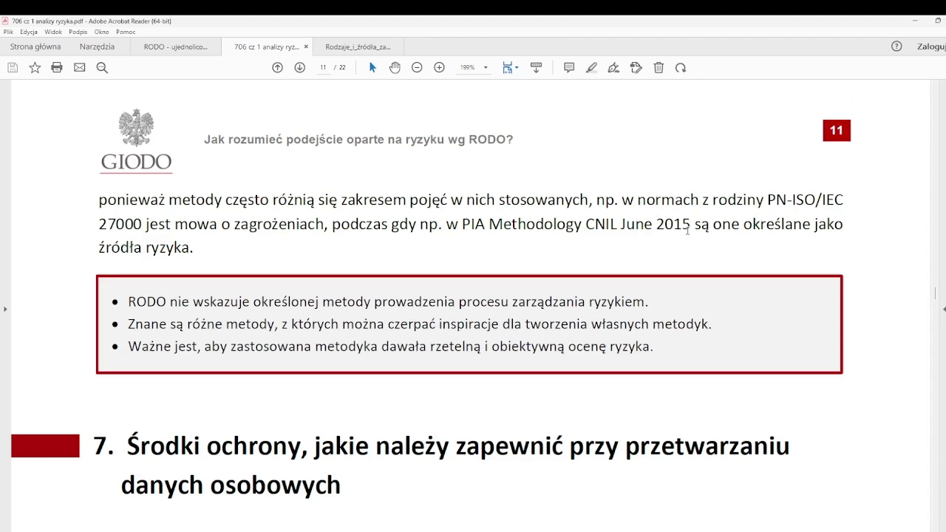
Switch to the Excel risk matrix and browse its asset sheets as far as Dokumentacja kadrowa papierowa
{"action": "left_click", "coordinate": [643, 502]}
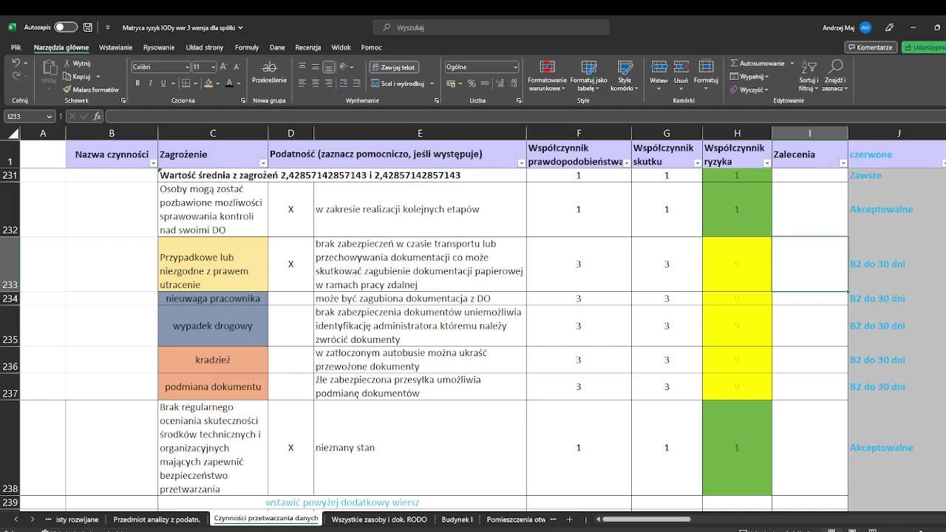
{"action": "mouse_move", "coordinate": [611, 528]}
{"action": "left_click", "coordinate": [33, 519]}
{"action": "left_click", "coordinate": [32, 519]}
{"action": "left_click", "coordinate": [33, 520]}
{"action": "left_click", "coordinate": [32, 520]}
{"action": "left_click", "coordinate": [33, 520]}
{"action": "left_click", "coordinate": [33, 520]}
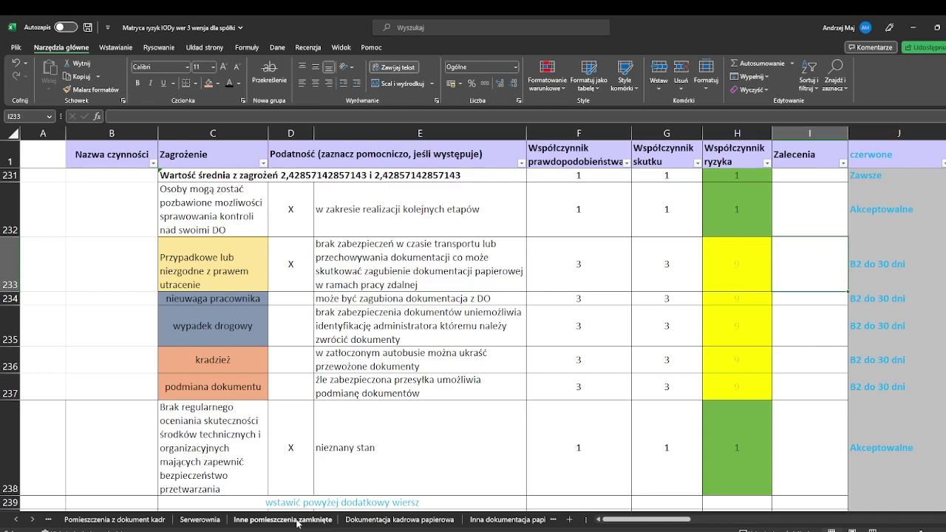
{"action": "left_click", "coordinate": [403, 519]}
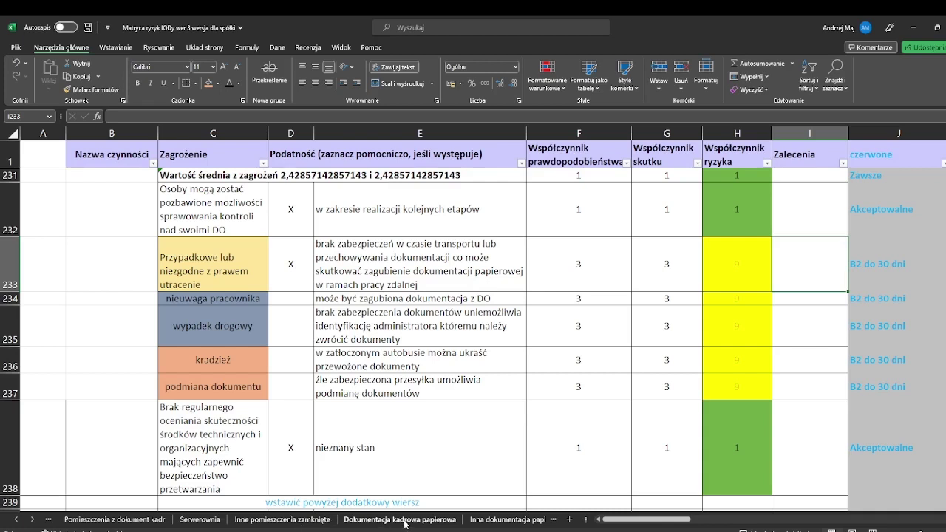
Continue through the equipment and data carrier sheets and open the Inne urządzenia sheet
{"action": "left_click", "coordinate": [33, 520]}
{"action": "left_click", "coordinate": [32, 519]}
{"action": "left_click", "coordinate": [32, 519]}
{"action": "left_click", "coordinate": [33, 519]}
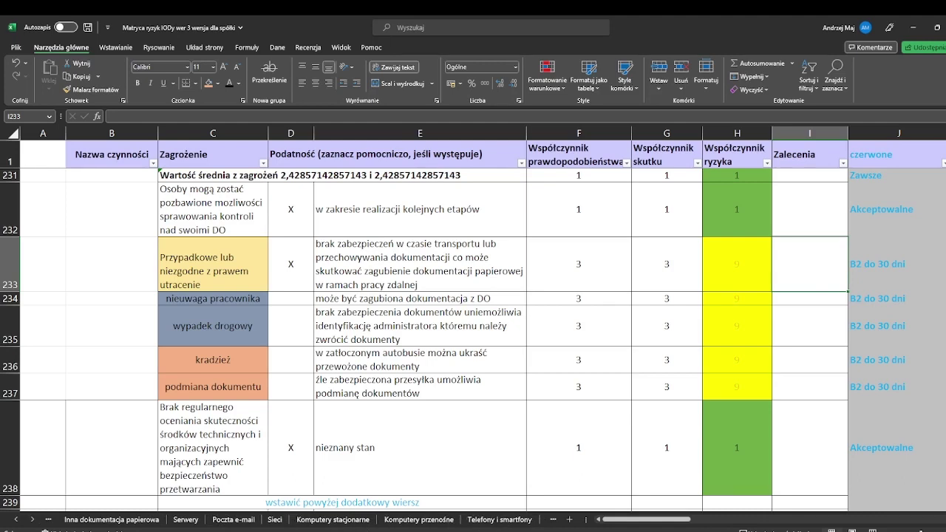
{"action": "left_click", "coordinate": [32, 521]}
{"action": "left_click", "coordinate": [32, 521]}
{"action": "left_click", "coordinate": [32, 521]}
{"action": "left_click", "coordinate": [33, 521]}
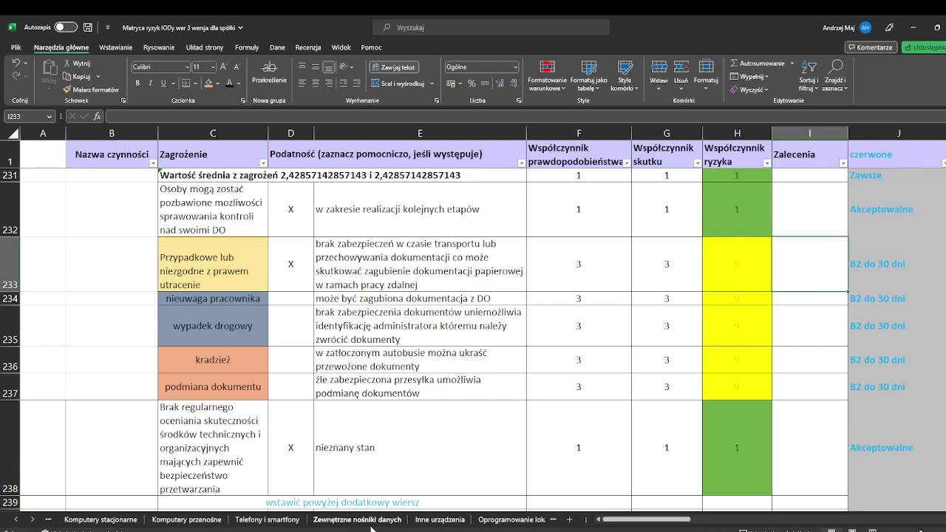
{"action": "left_click", "coordinate": [440, 519]}
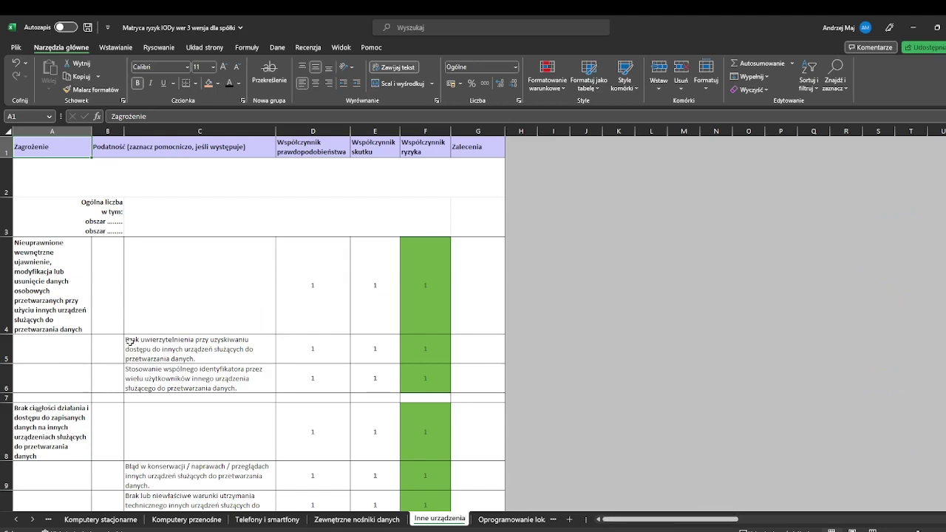
Go back through the asset sheets and open Wszystkie zasoby i dok. RODO to view its threats and vulnerabilities
{"action": "left_click", "coordinate": [17, 521]}
{"action": "left_click", "coordinate": [17, 521]}
{"action": "left_click", "coordinate": [17, 521]}
{"action": "left_click", "coordinate": [17, 521]}
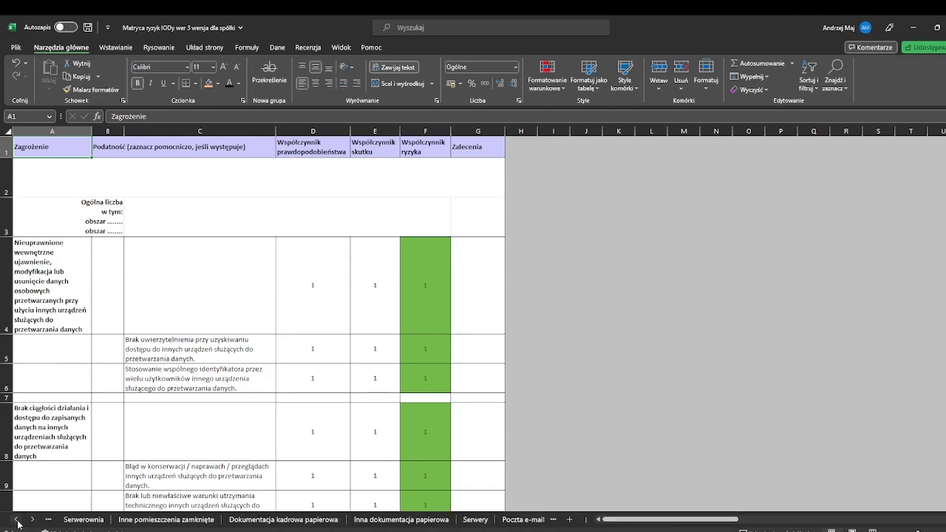
{"action": "left_click", "coordinate": [17, 520]}
{"action": "left_click", "coordinate": [17, 520]}
{"action": "left_click", "coordinate": [17, 521]}
{"action": "left_click", "coordinate": [17, 520]}
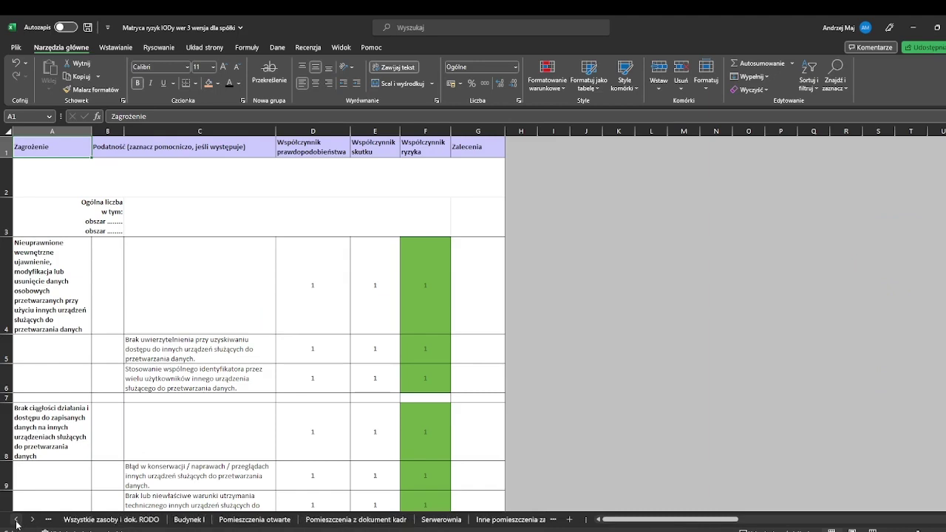
{"action": "left_click", "coordinate": [110, 518]}
Return to the sheet Czynności przetwarzania danych
{"action": "left_click", "coordinate": [17, 521]}
{"action": "left_click", "coordinate": [17, 521]}
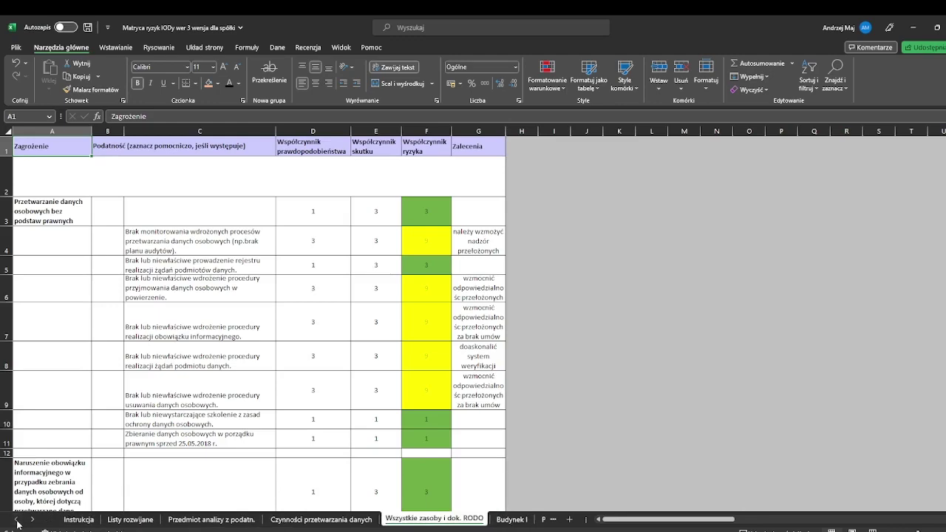
{"action": "left_click", "coordinate": [310, 519]}
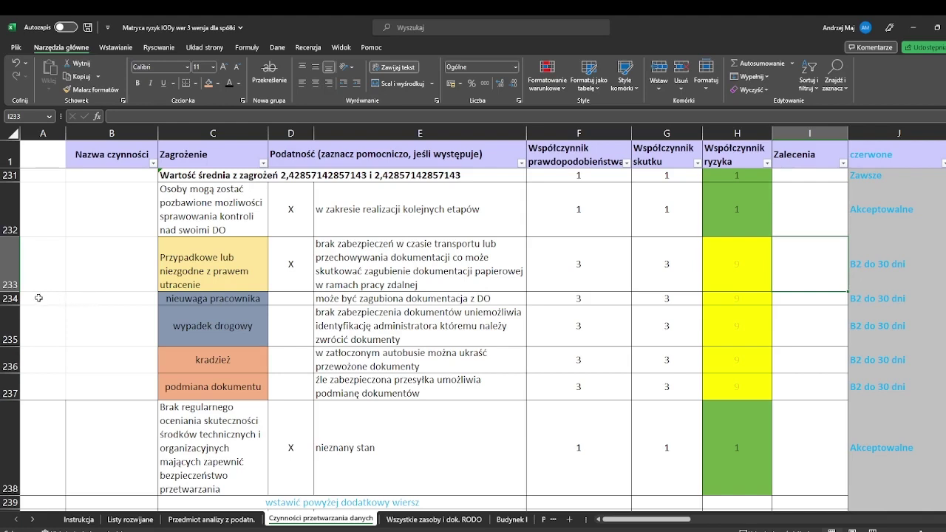
Hide the four threat source rows 234 to 237 below "Przypadkowe lub niezgodne z prawem utracenie"
{"action": "left_click_drag", "start_coordinate": [10, 298], "coordinate": [11, 392]}
{"action": "right_click", "coordinate": [22, 392]}
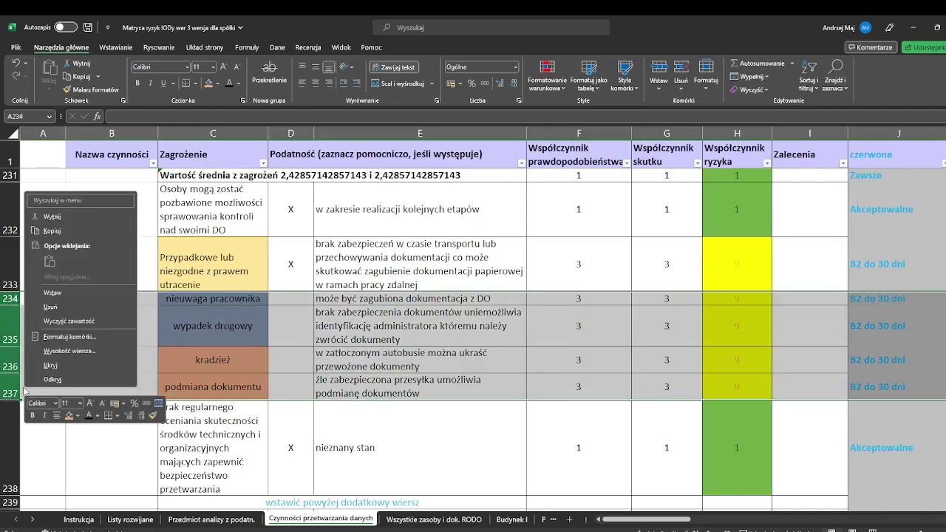
{"action": "left_click", "coordinate": [62, 365]}
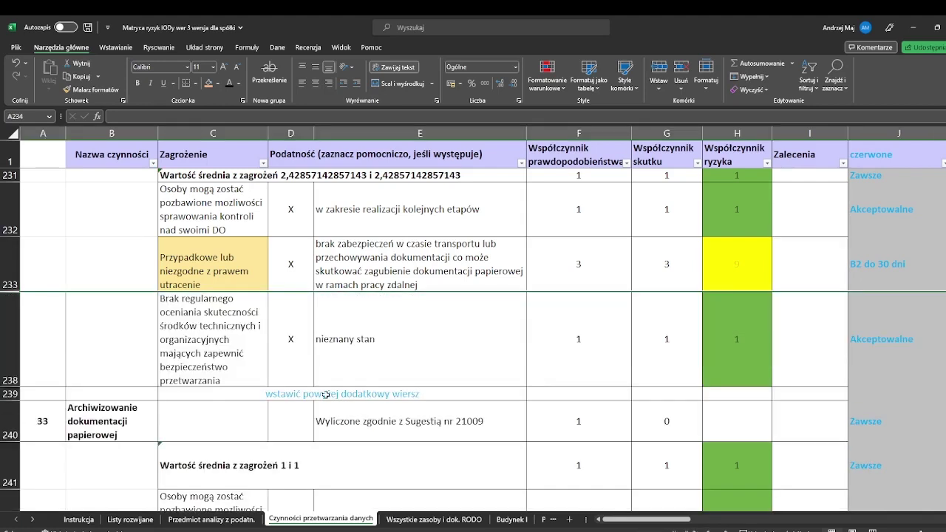
{"action": "scroll", "coordinate": [331, 386], "scroll_direction": "up", "scroll_amount": 1}
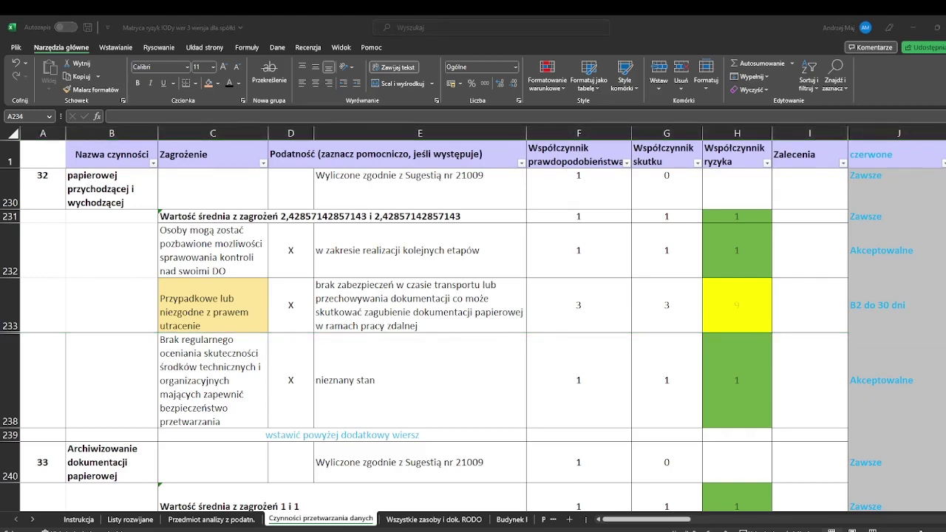
Reread the methodology notes on page 11 of 706 cz 1 analizy ryzyka.pdf in Acrobat Reader and return to the Excel matrix
{"action": "mouse_move", "coordinate": [610, 529]}
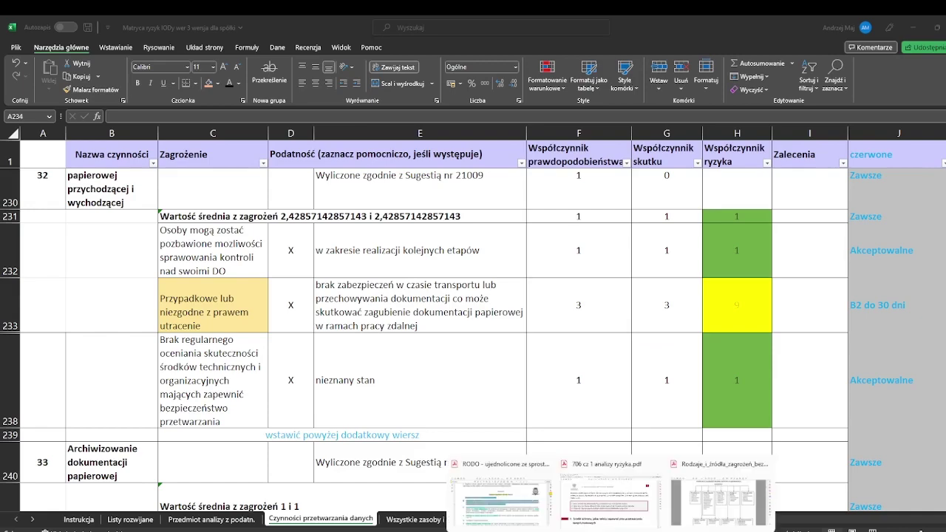
{"action": "left_click", "coordinate": [598, 517]}
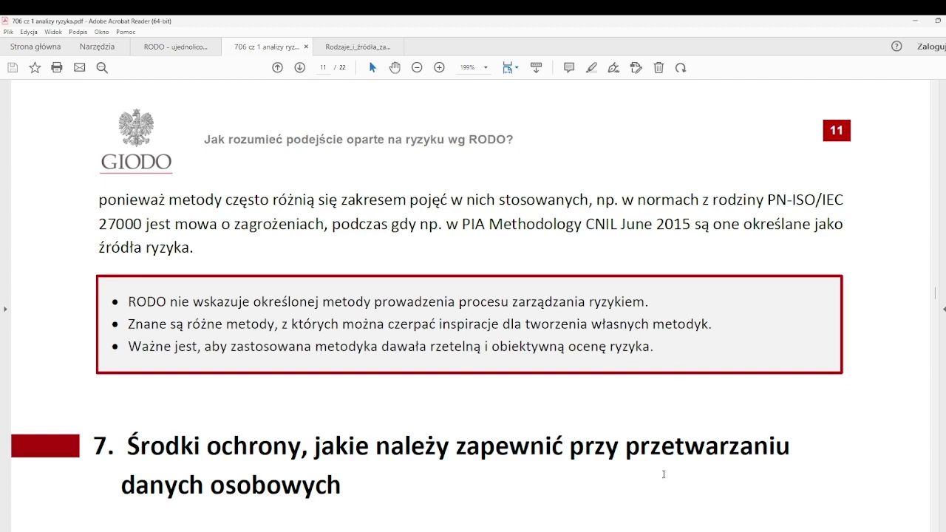
{"action": "left_click", "coordinate": [640, 526]}
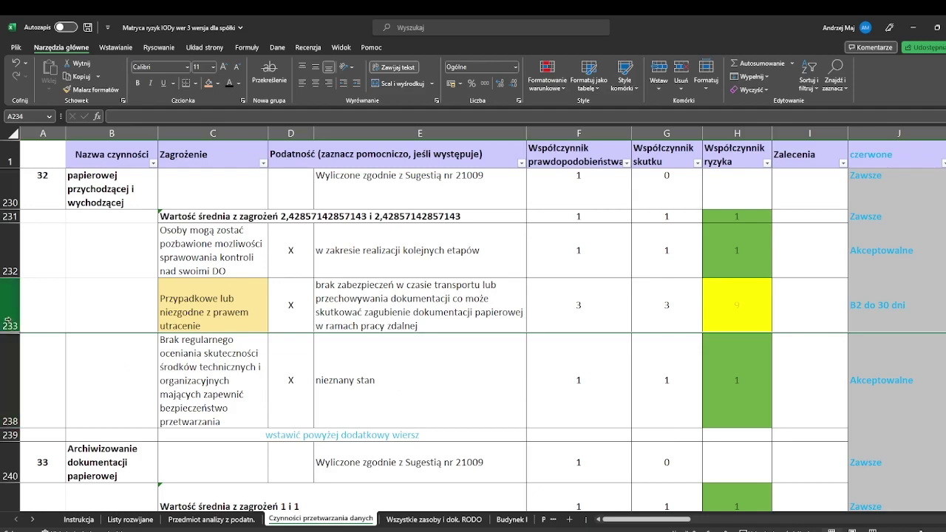
Unhide the threat source rows between rows 233 and 238
{"action": "left_click_drag", "start_coordinate": [9, 305], "coordinate": [8, 346]}
{"action": "right_click", "coordinate": [7, 346]}
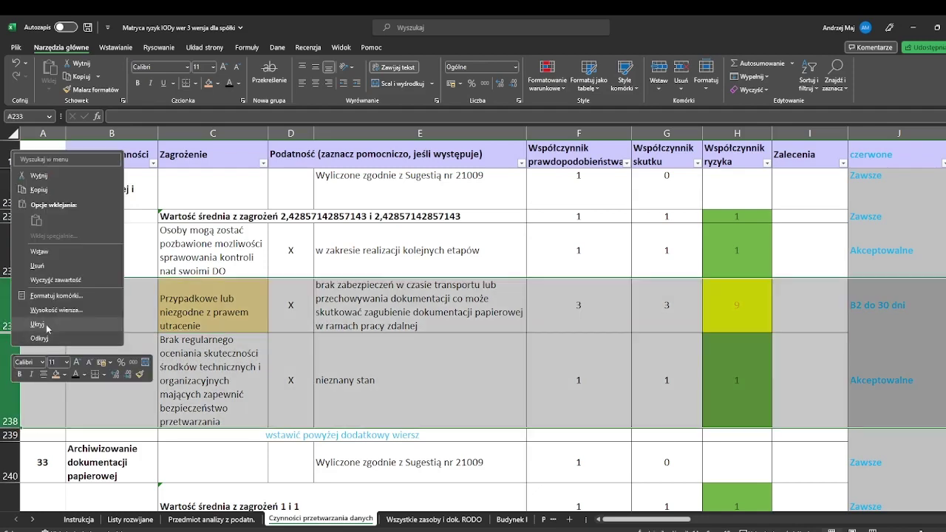
{"action": "left_click", "coordinate": [46, 341]}
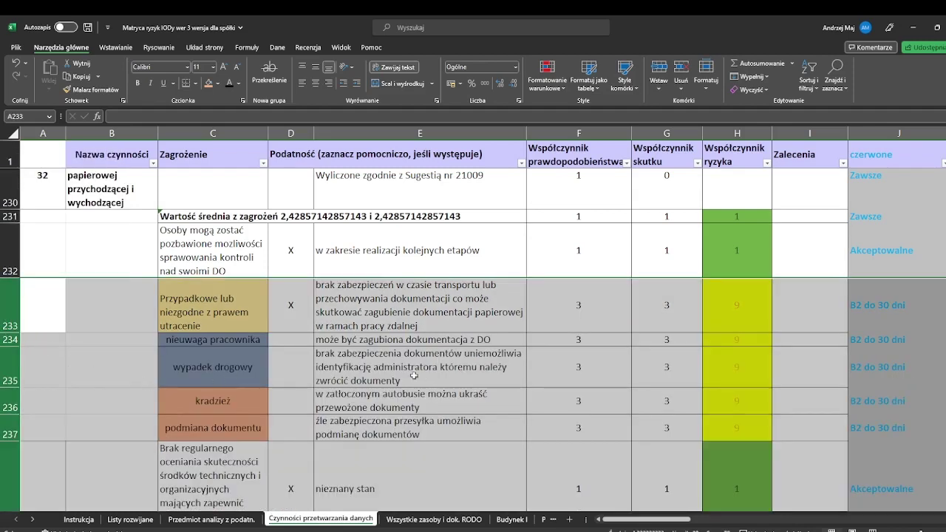
{"action": "left_click", "coordinate": [274, 378]}
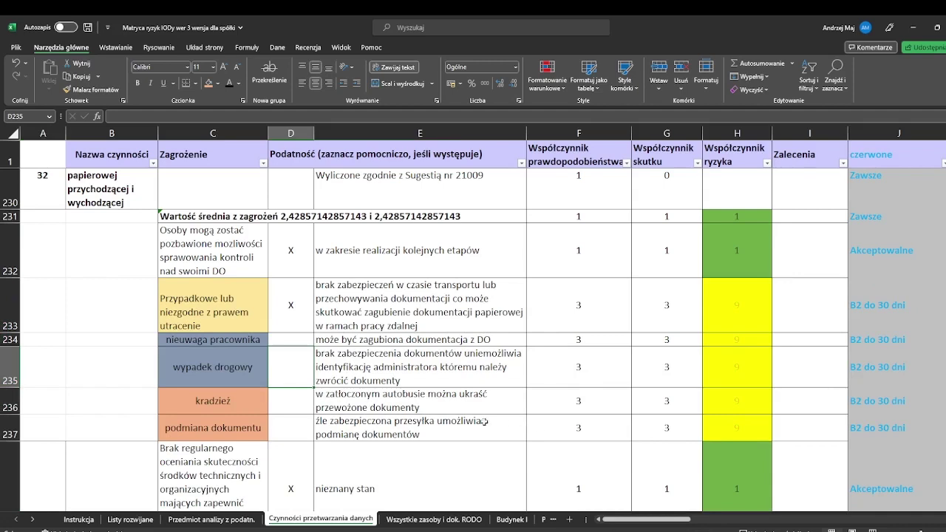
Hide the threat source rows from "nieuwaga pracownika" to "podmiana dokumentu" once more
{"action": "left_click_drag", "start_coordinate": [7, 339], "coordinate": [12, 414]}
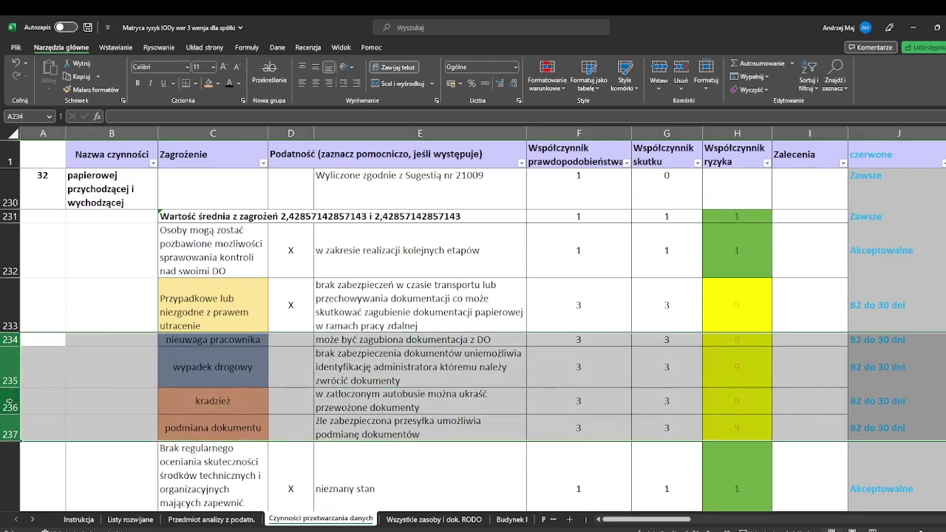
{"action": "right_click", "coordinate": [13, 405]}
{"action": "left_click", "coordinate": [40, 379]}
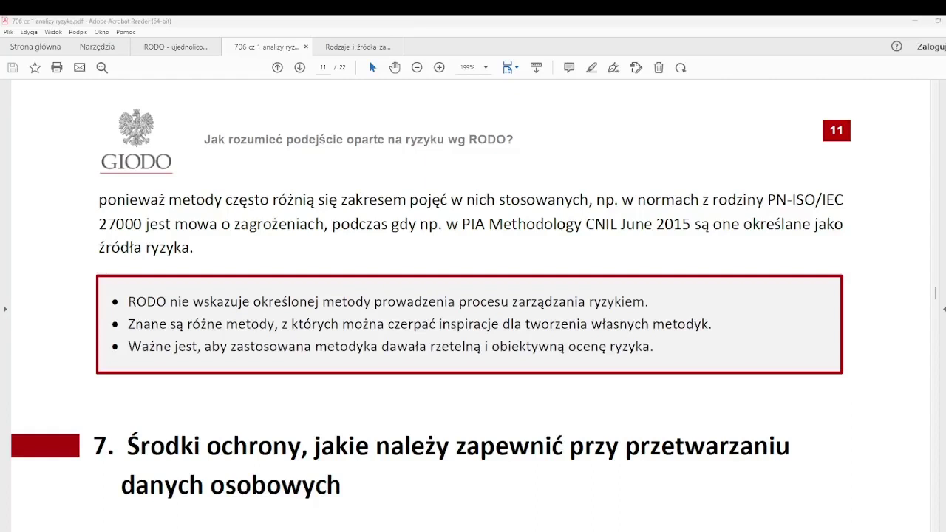
Switch from the guide to the Excel matrix and review the threat sources listed under activity 32
{"action": "mouse_move", "coordinate": [633, 531]}
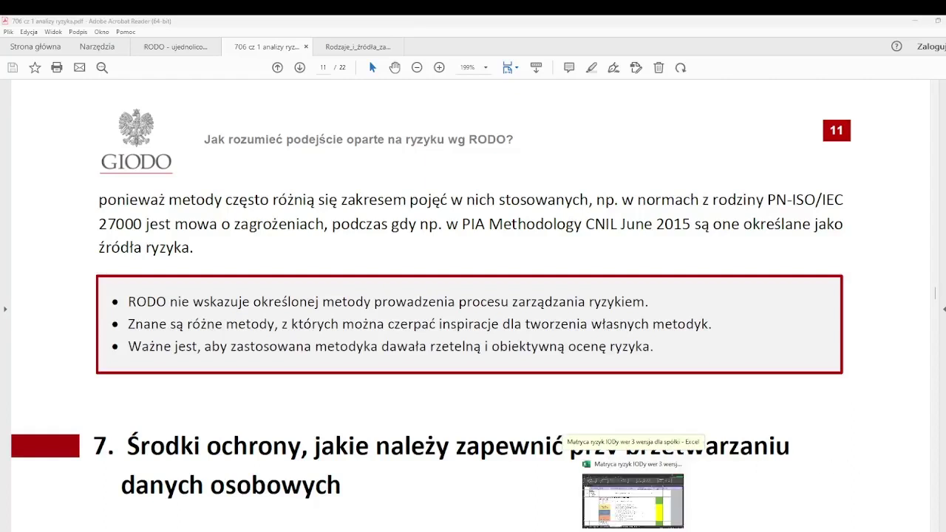
{"action": "left_click", "coordinate": [632, 500]}
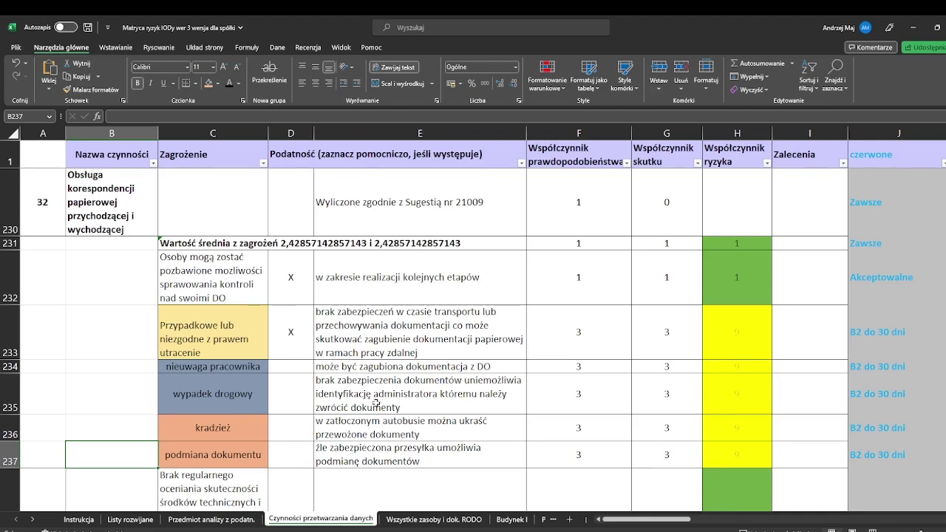
Switch to the RODO PDF in Acrobat Reader and read the data processing principles a) to f) in Article 5
{"action": "mouse_move", "coordinate": [600, 529]}
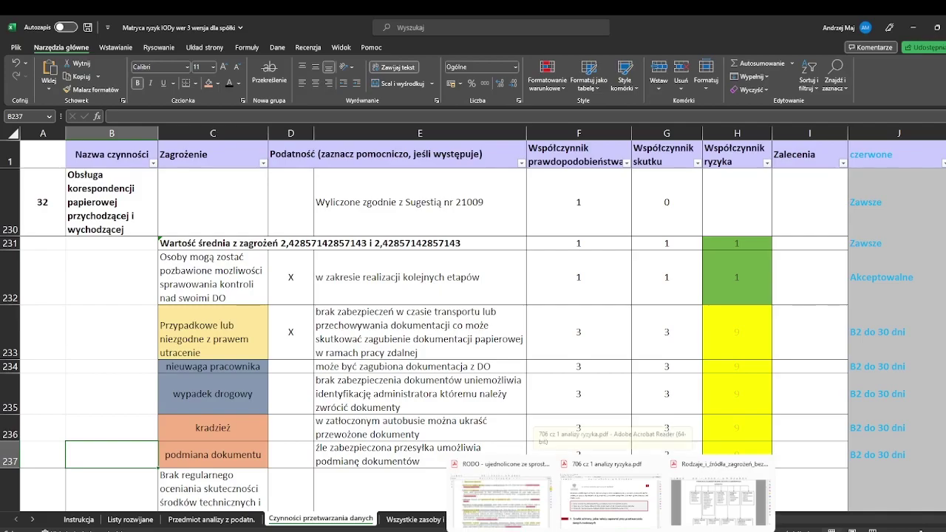
{"action": "key", "text": "alt+Tab"}
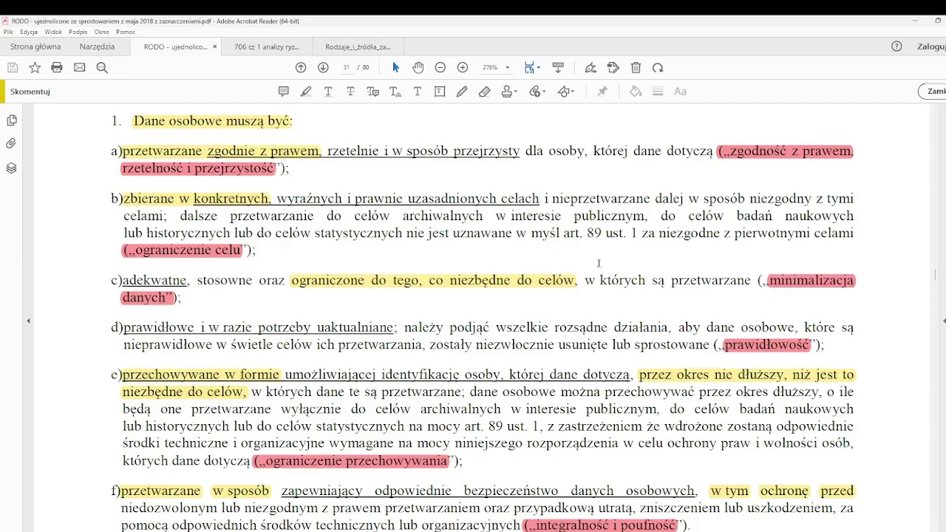
{"action": "scroll", "coordinate": [600, 264], "scroll_direction": "up", "scroll_amount": 1}
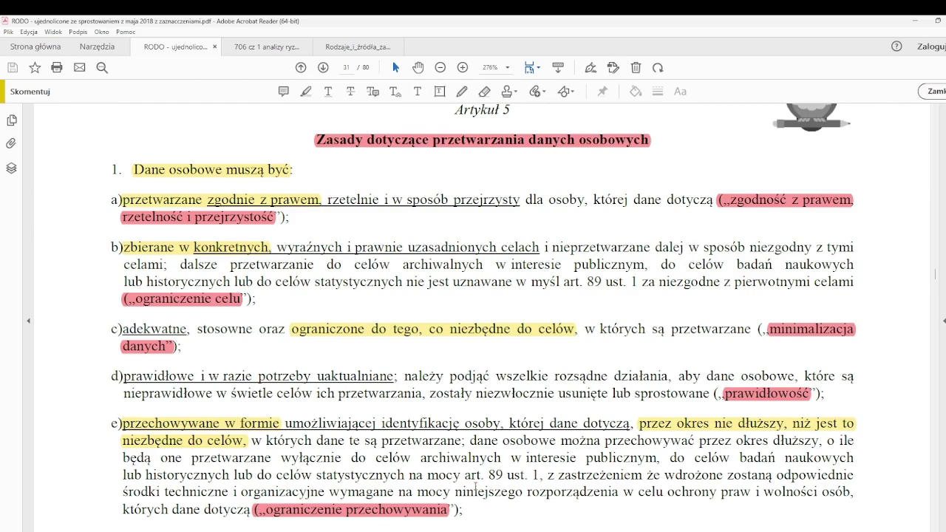
{"action": "scroll", "coordinate": [476, 481], "scroll_direction": "down", "scroll_amount": 4}
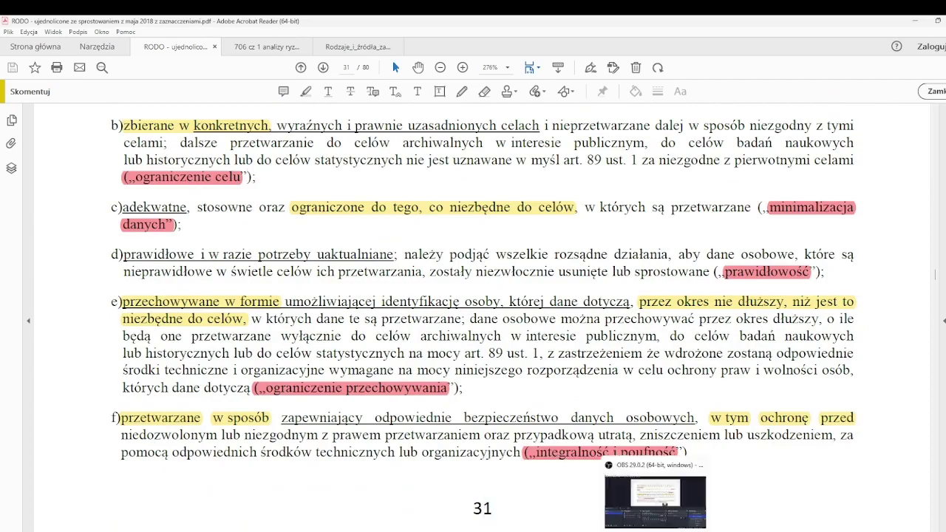
Return to the Excel matrix and select the Zalecenia cell of the threat in row 232
{"action": "left_click", "coordinate": [649, 501]}
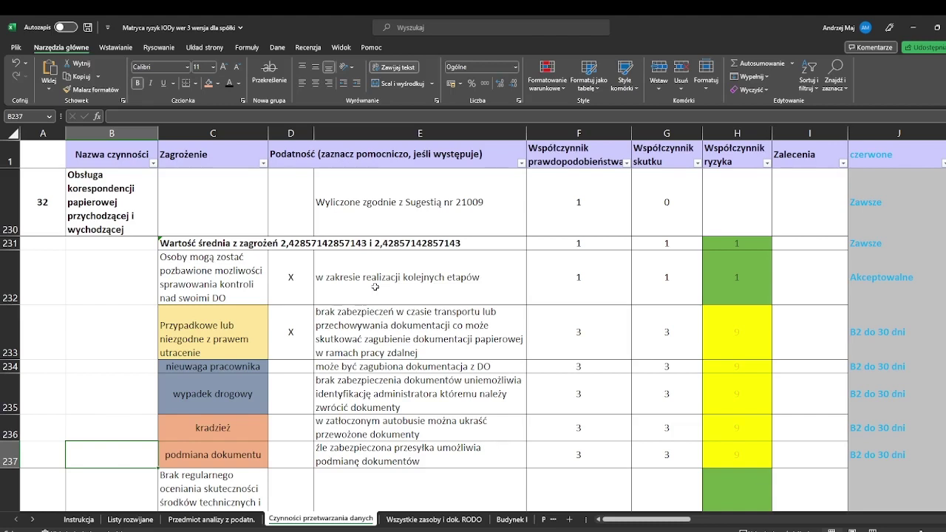
{"action": "left_click", "coordinate": [808, 277]}
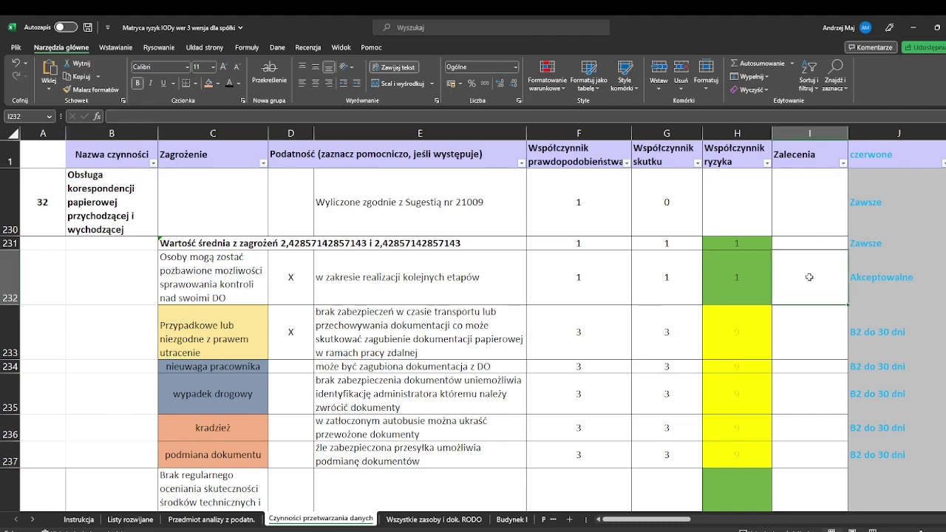